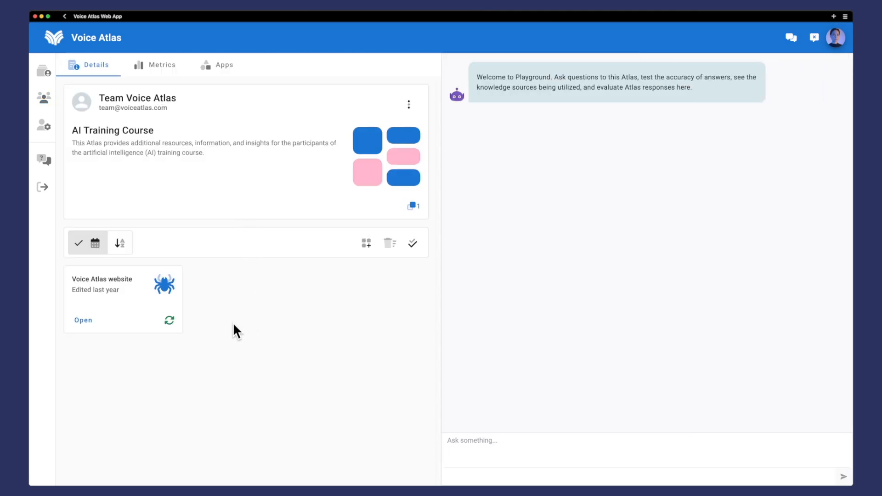
- Open the shared LA Wildfires Atlas and look through its knowledge sources
{"action": "left_click", "coordinate": [44, 98]}
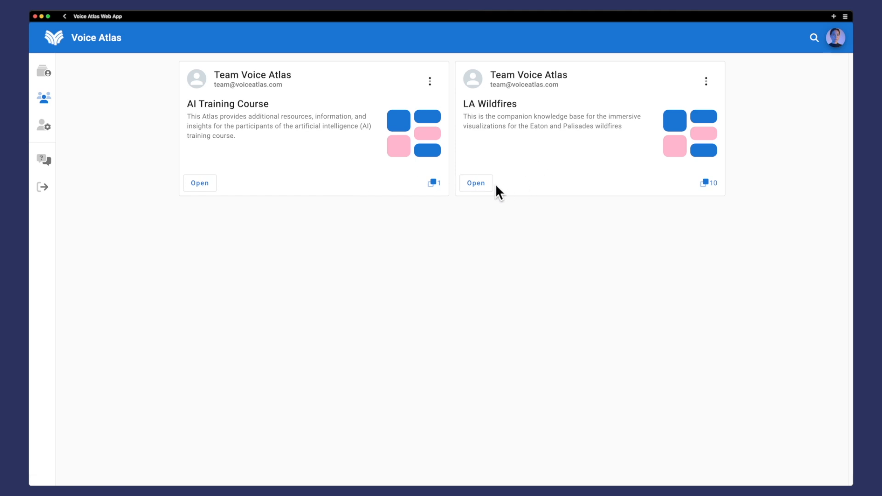
{"action": "left_click", "coordinate": [477, 184]}
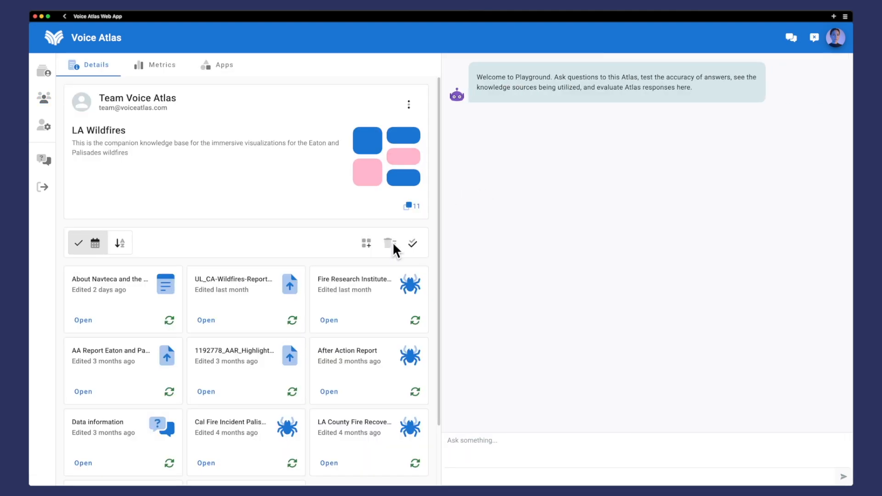
{"action": "scroll", "coordinate": [307, 287], "scroll_direction": "down", "scroll_amount": 3}
{"action": "scroll", "coordinate": [220, 317], "scroll_direction": "up", "scroll_amount": 3}
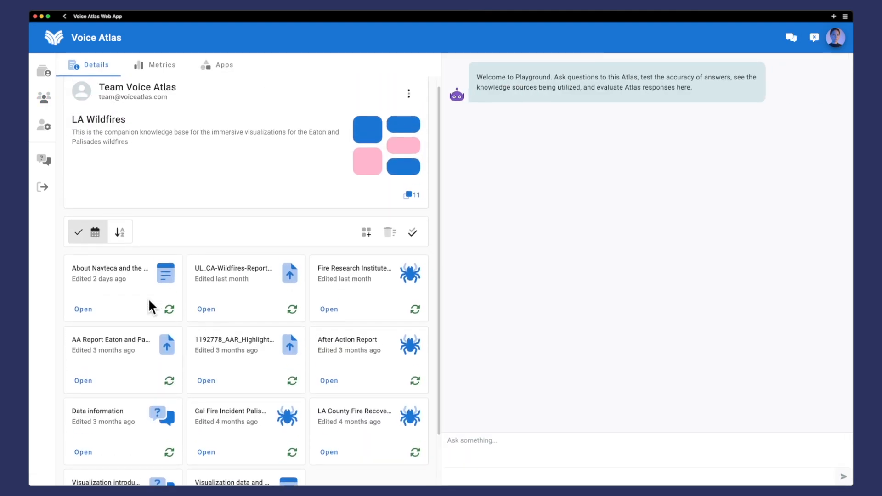
- Create a personal Atlas named "Planetary Atlas", described as containing facts and FAQs about each planet plus general information about the solar system
{"action": "left_click", "coordinate": [45, 75]}
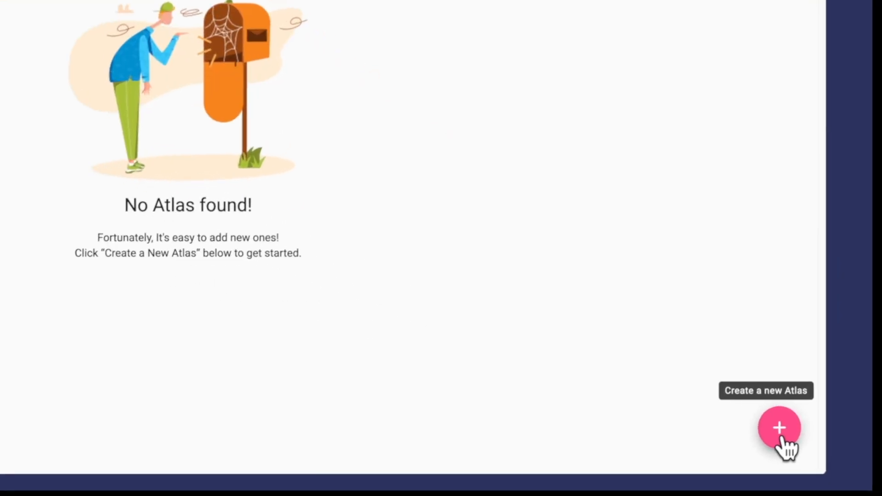
{"action": "left_click", "coordinate": [780, 430]}
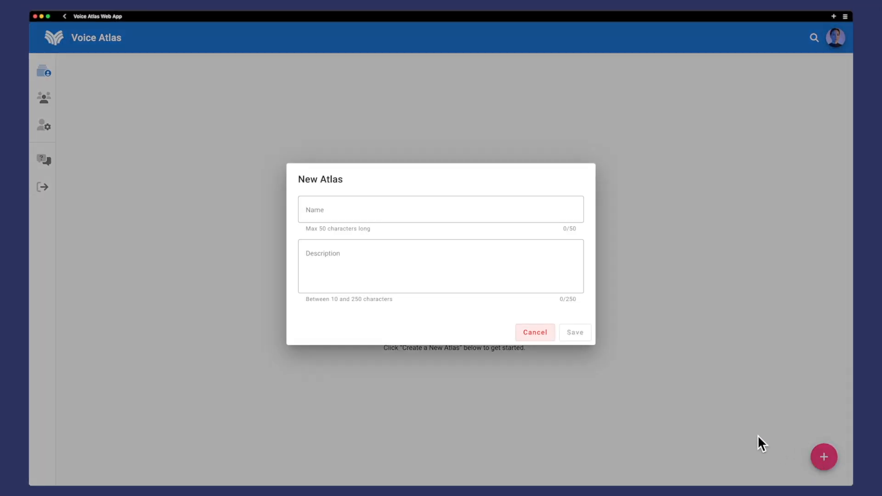
{"action": "left_click", "coordinate": [355, 211]}
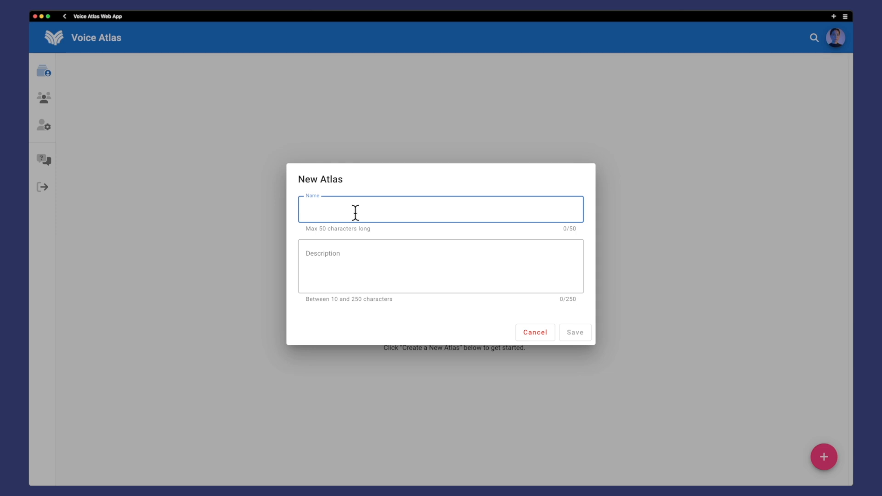
{"action": "type", "text": "Planetary Atlas"}
{"action": "left_click", "coordinate": [348, 256]}
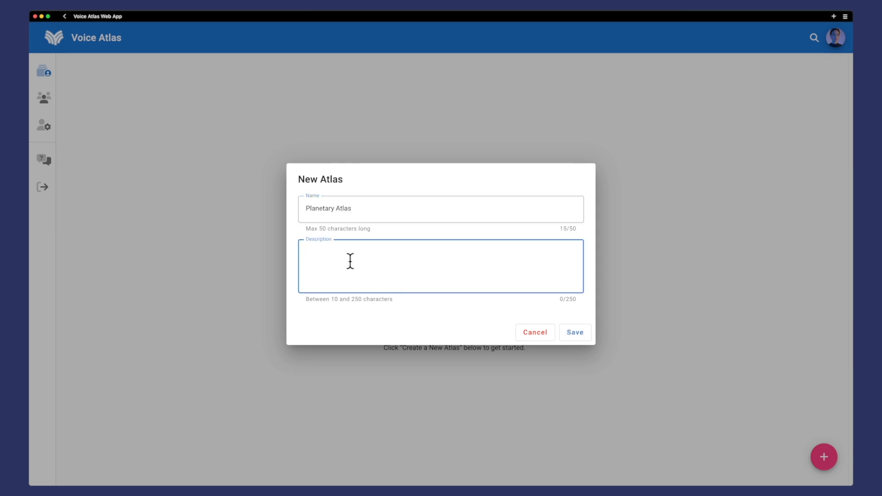
{"action": "type", "text": "This Atlas contains facts about planets in our solar system. It includes FAQs about each planet, as well as some general information about the solar system."}
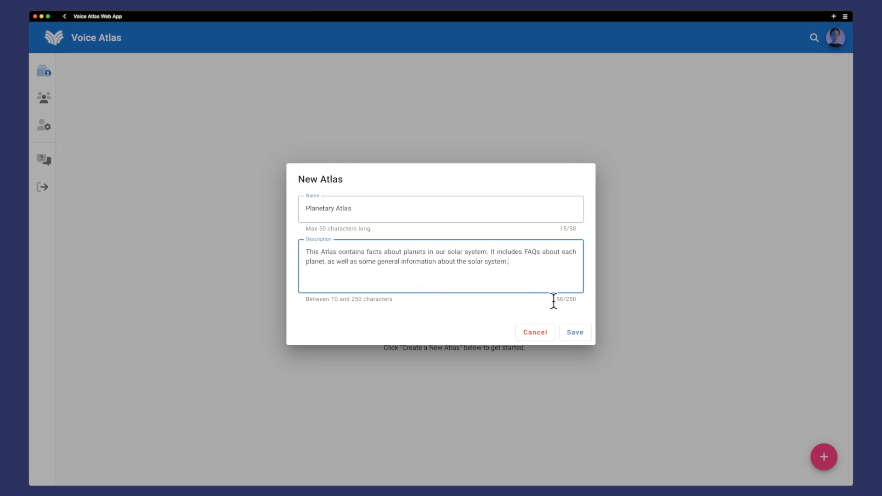
{"action": "left_click", "coordinate": [581, 332]}
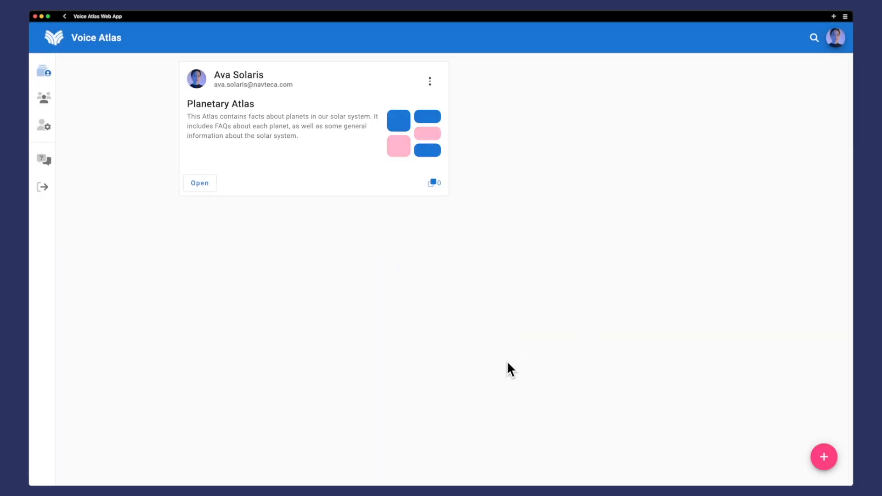
- Add an FAQs source named "FAQs about Mars" to the Planetary Atlas, answering "Why is Mars red?" with its surface's iron oxide (rust) covering
{"action": "left_click", "coordinate": [200, 183]}
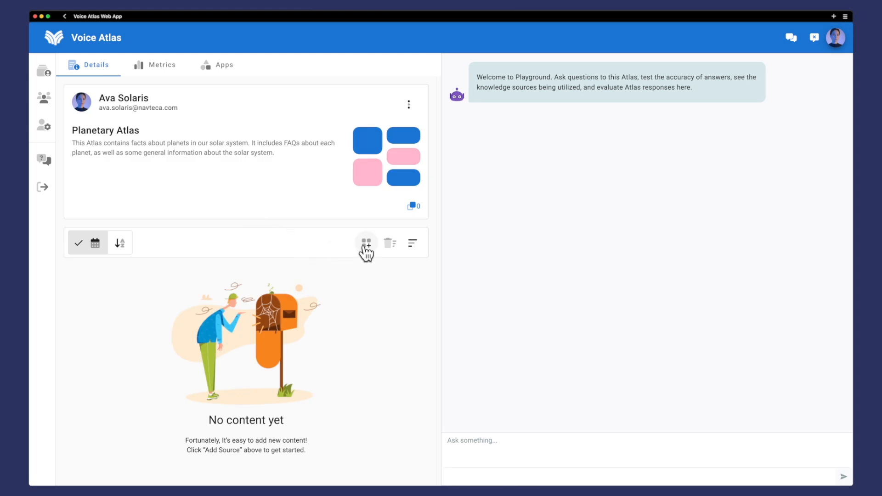
{"action": "left_click", "coordinate": [366, 245]}
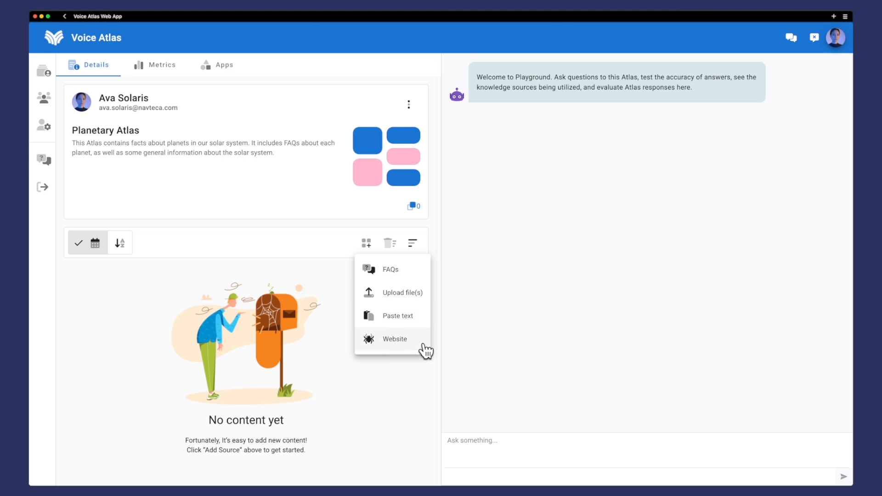
{"action": "left_click", "coordinate": [418, 276]}
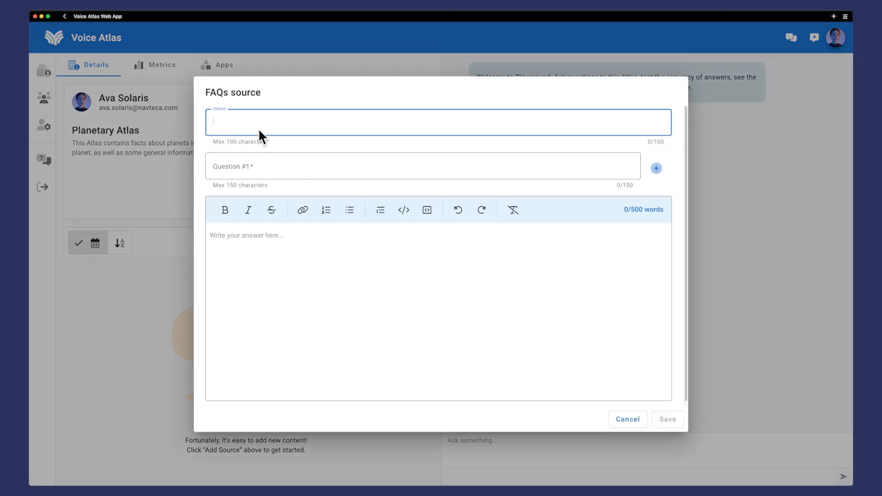
{"action": "type", "text": "FAQs about Mars"}
{"action": "left_click", "coordinate": [264, 167]}
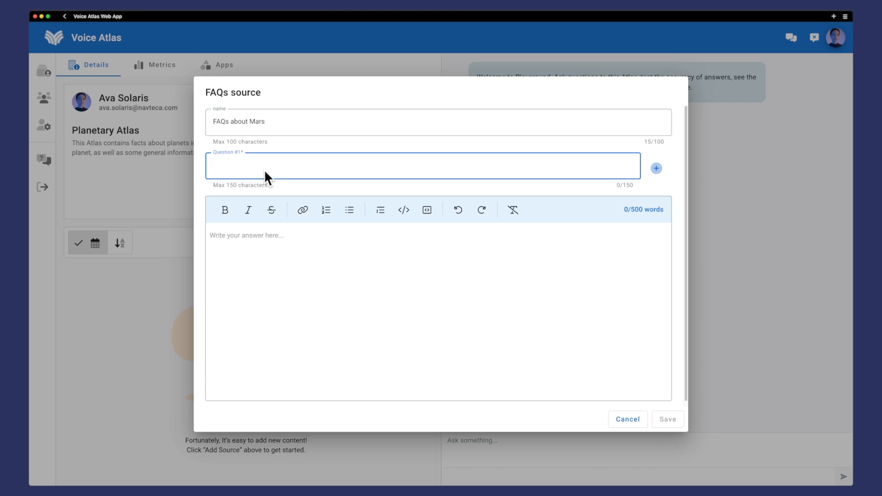
{"action": "type", "text": "Why is Mars red?"}
{"action": "left_click", "coordinate": [275, 257]}
{"action": "type", "text": "Mars appears red because its surface is covered with iron oxide, commonly known as rust. This gives the planet its distinctive reddish color when viewed from Earth."}
{"action": "left_click", "coordinate": [661, 418]}
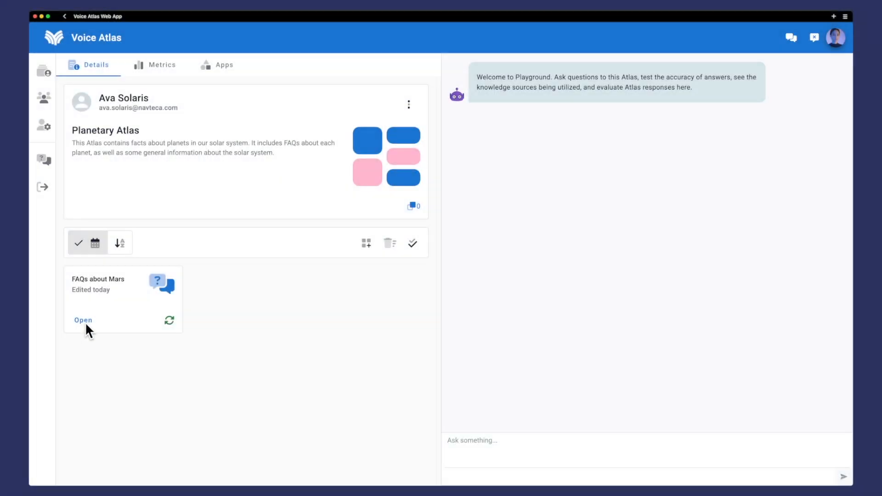
{"action": "left_click", "coordinate": [85, 321]}
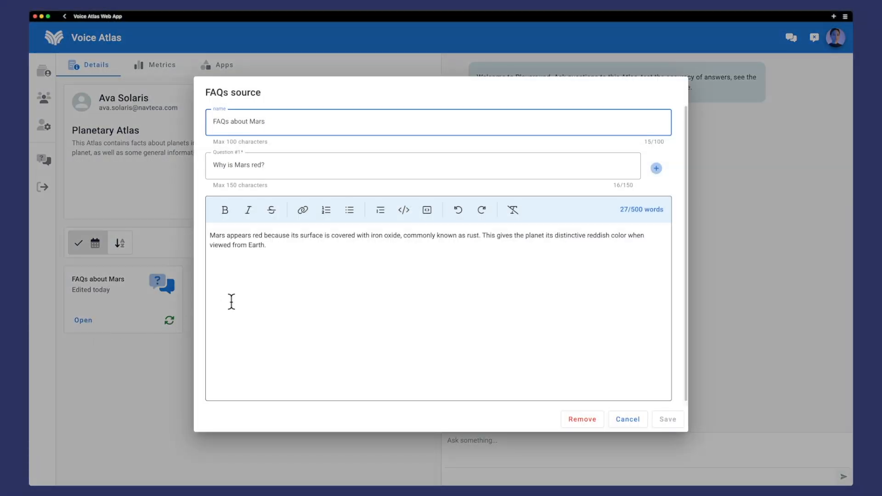
{"action": "left_click", "coordinate": [493, 322]}
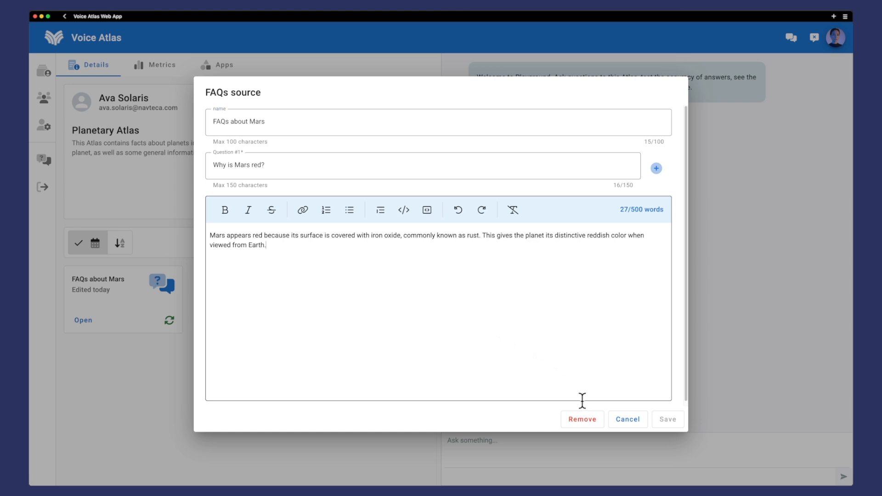
{"action": "left_click", "coordinate": [591, 425]}
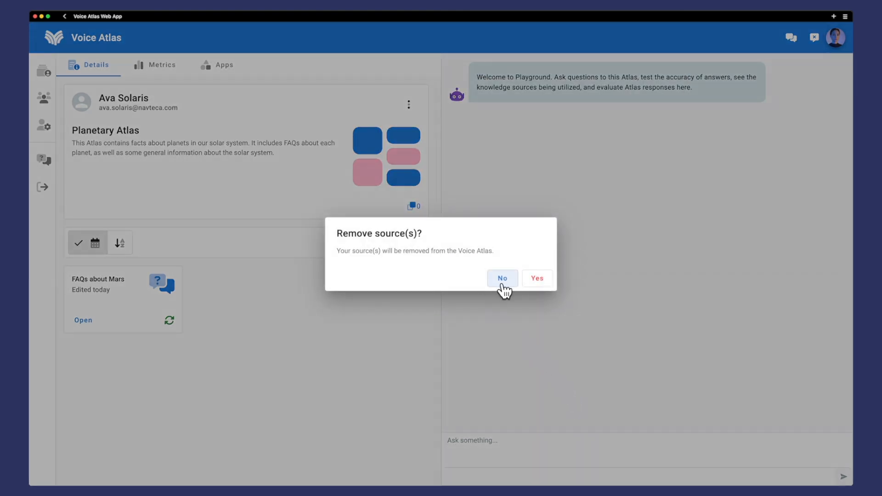
{"action": "left_click", "coordinate": [503, 285]}
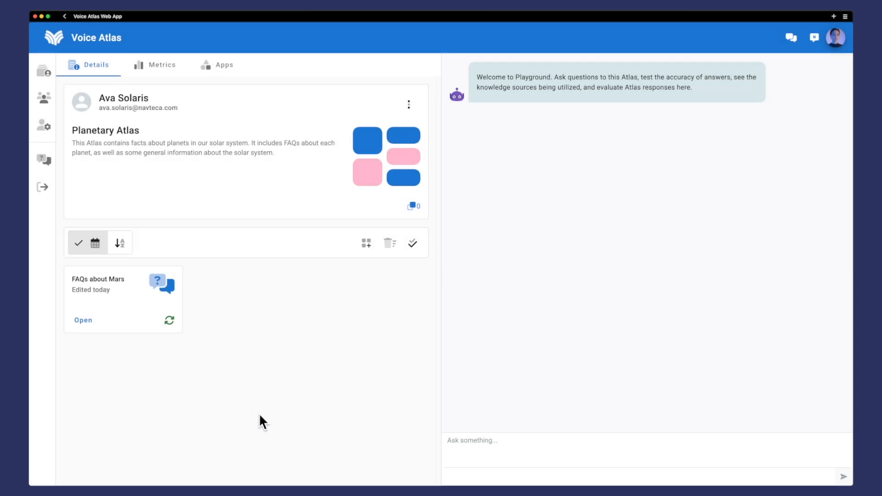
- Ask "What color is Mars?" in the Playground and check the source cited in the answer
{"action": "left_click", "coordinate": [478, 444]}
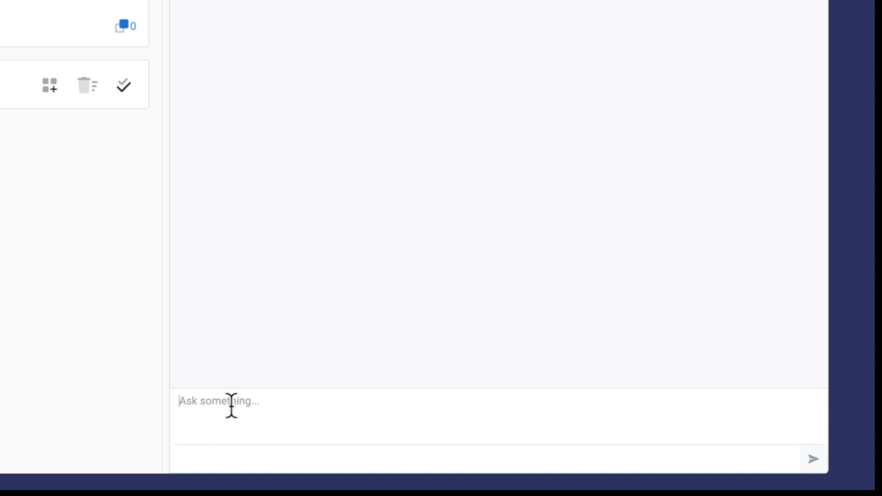
{"action": "type", "text": "What color is Mars?"}
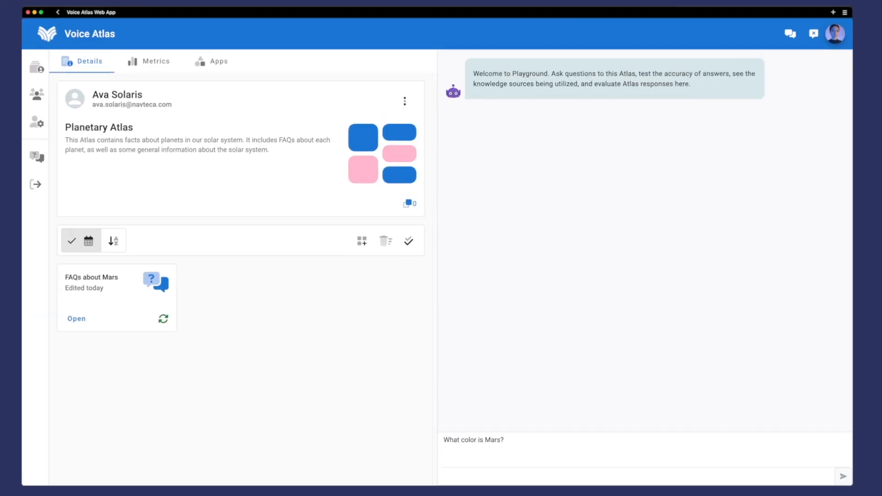
{"action": "key", "text": "Return"}
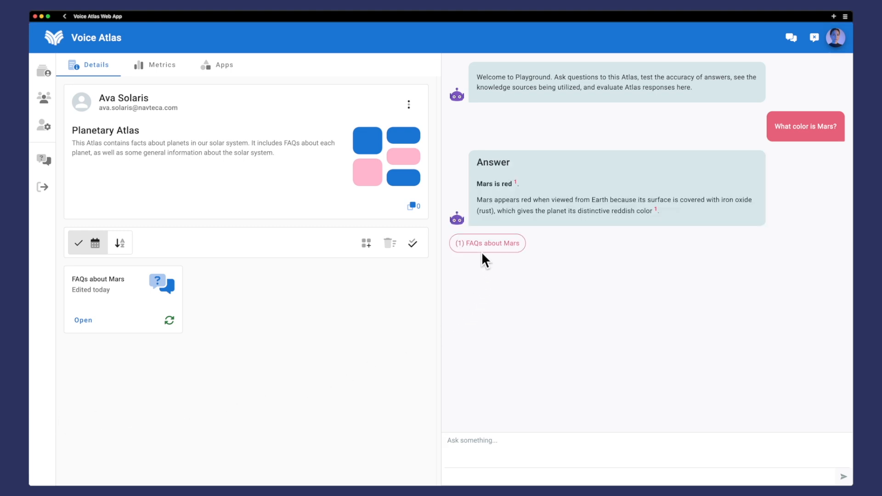
{"action": "left_click", "coordinate": [500, 251]}
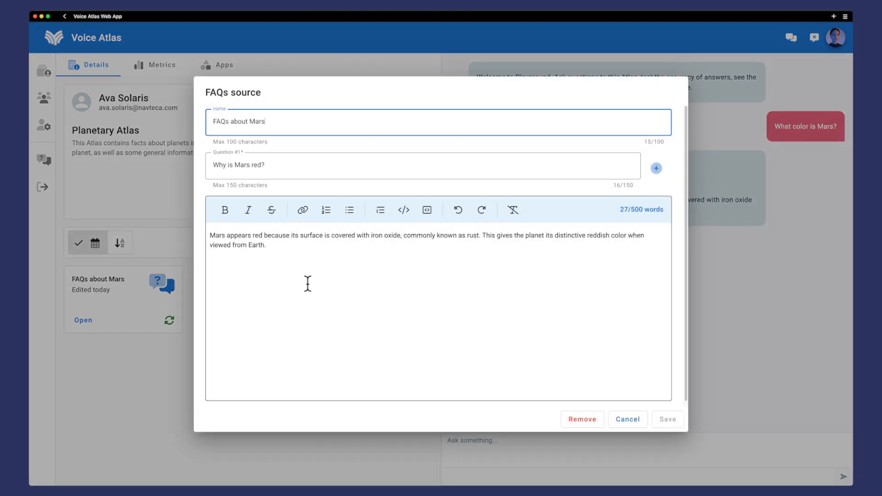
{"action": "left_click", "coordinate": [626, 419]}
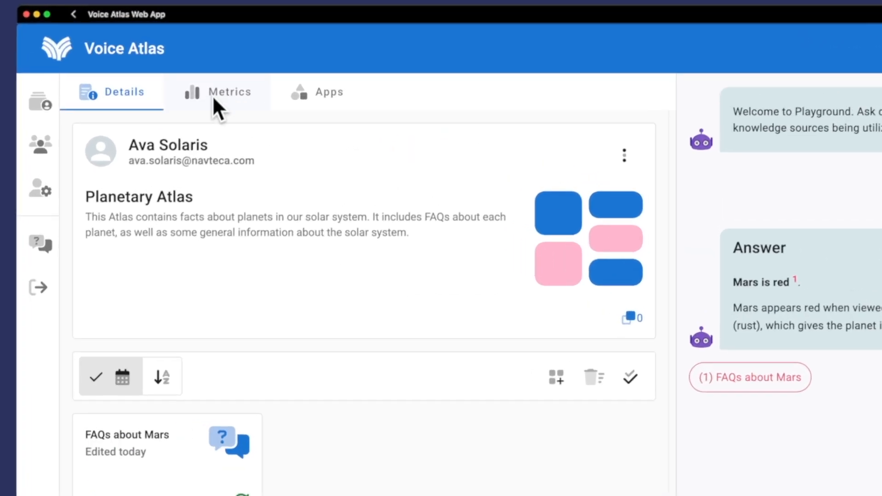
- Review the Planetary Atlas's 2025 metrics, including the interaction calendar, interaction spikes and yearly conversation timeline
{"action": "left_click", "coordinate": [221, 99]}
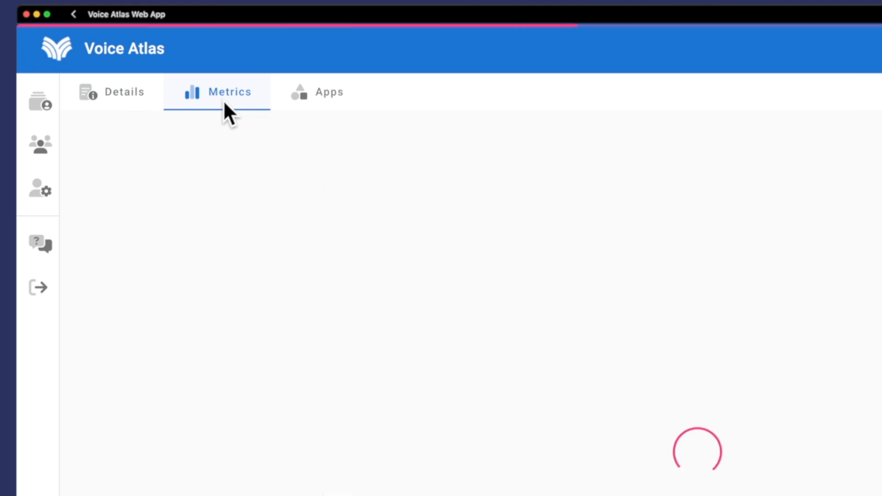
{"action": "scroll", "coordinate": [273, 217], "scroll_direction": "down", "scroll_amount": 2}
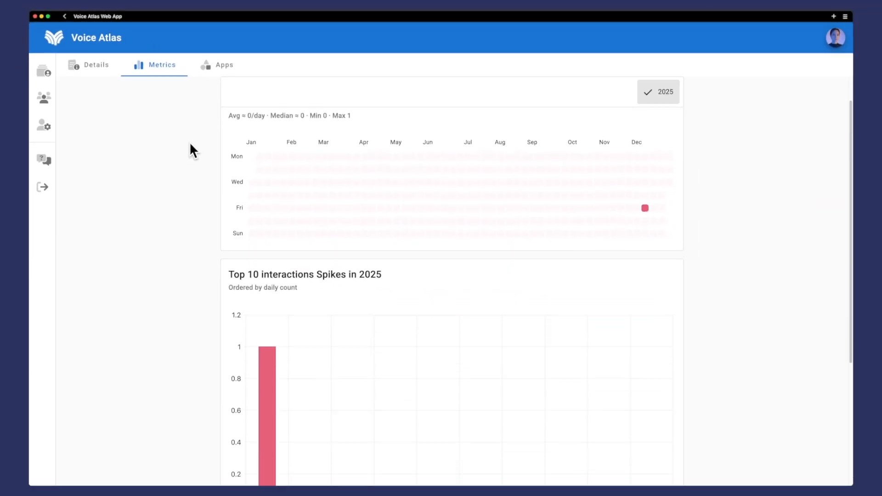
{"action": "scroll", "coordinate": [184, 175], "scroll_direction": "down", "scroll_amount": 5}
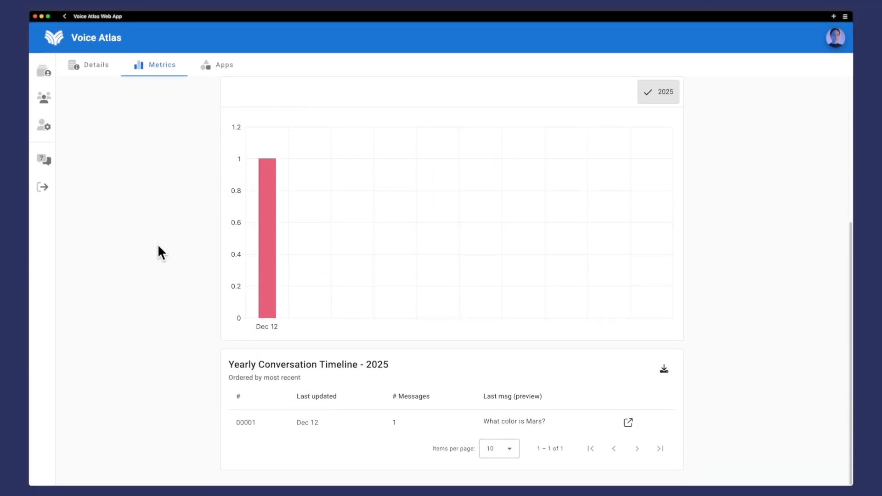
{"action": "scroll", "coordinate": [176, 360], "scroll_direction": "up", "scroll_amount": 5}
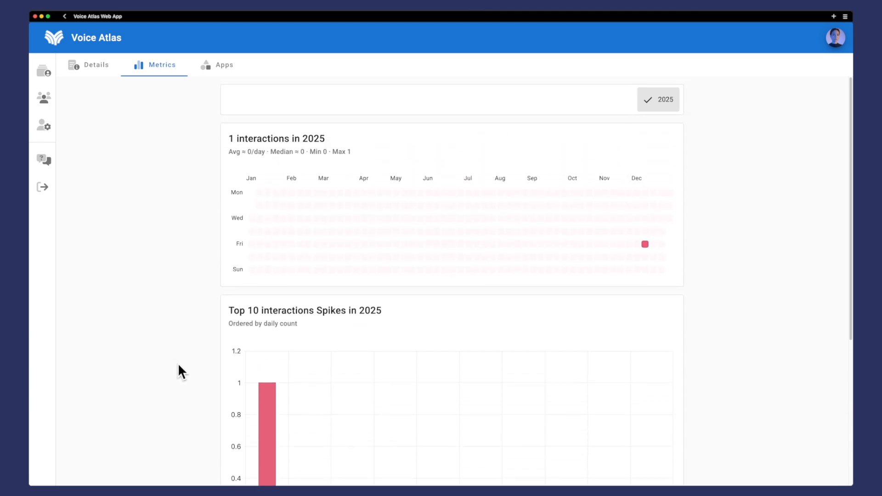
{"action": "scroll", "coordinate": [178, 366], "scroll_direction": "down", "scroll_amount": 5}
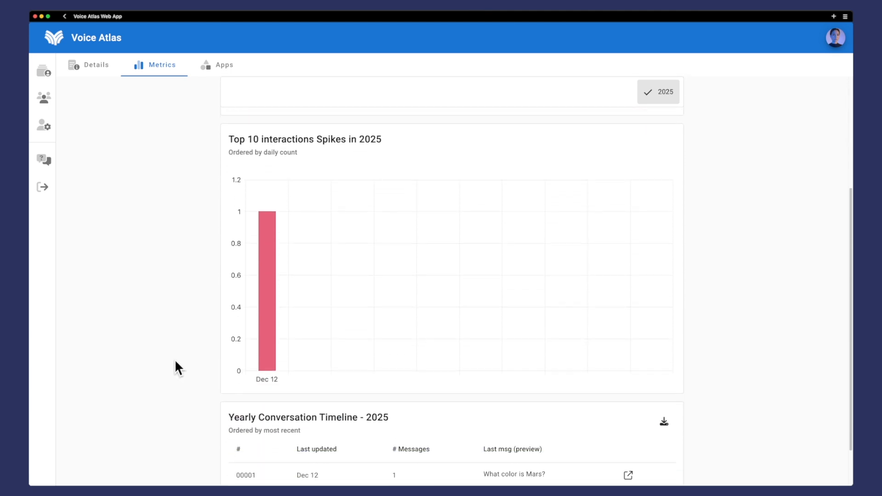
{"action": "scroll", "coordinate": [175, 361], "scroll_direction": "down", "scroll_amount": 1}
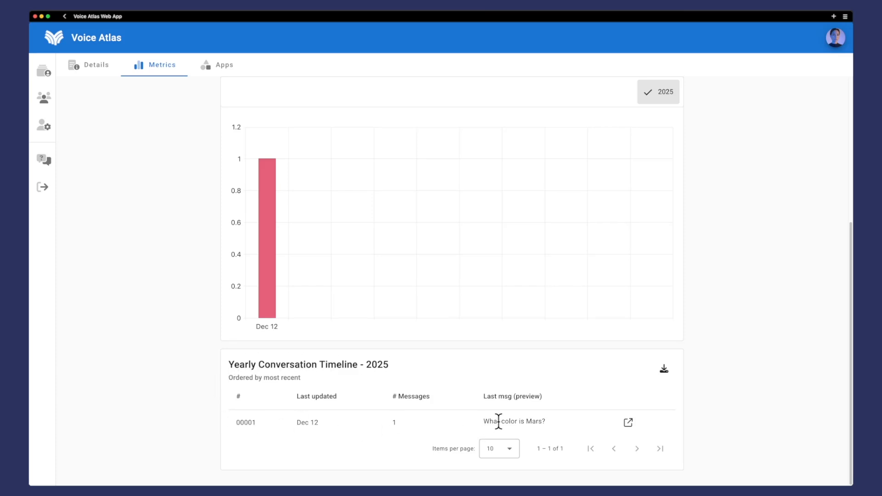
- View the full messages of the "What color is Mars?" conversation listed in the yearly timeline
{"action": "left_click", "coordinate": [628, 422]}
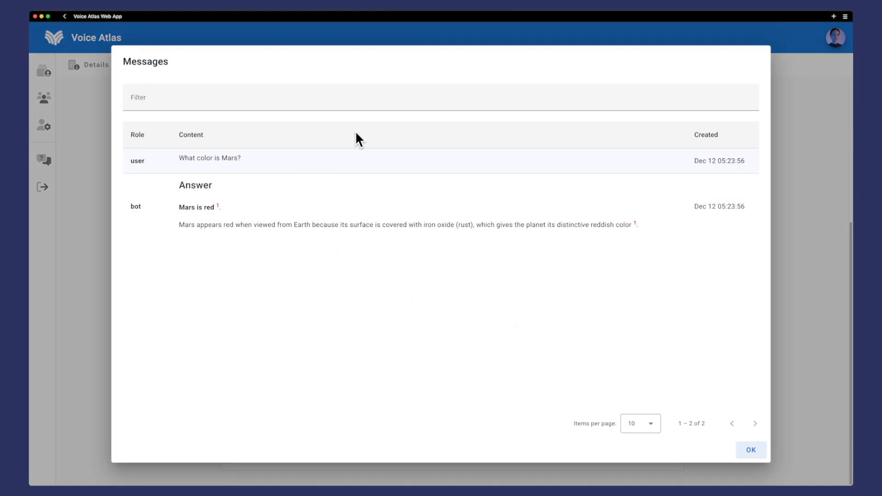
{"action": "left_click", "coordinate": [789, 90]}
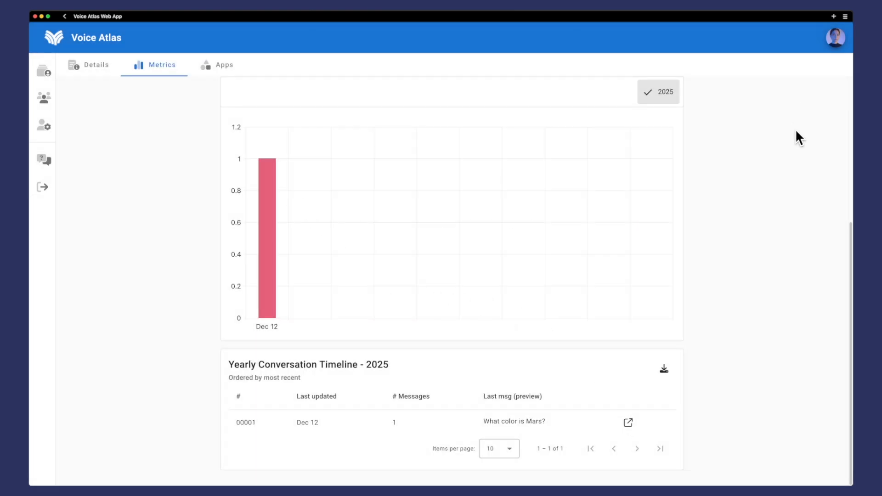
{"action": "scroll", "coordinate": [762, 262], "scroll_direction": "up", "scroll_amount": 5}
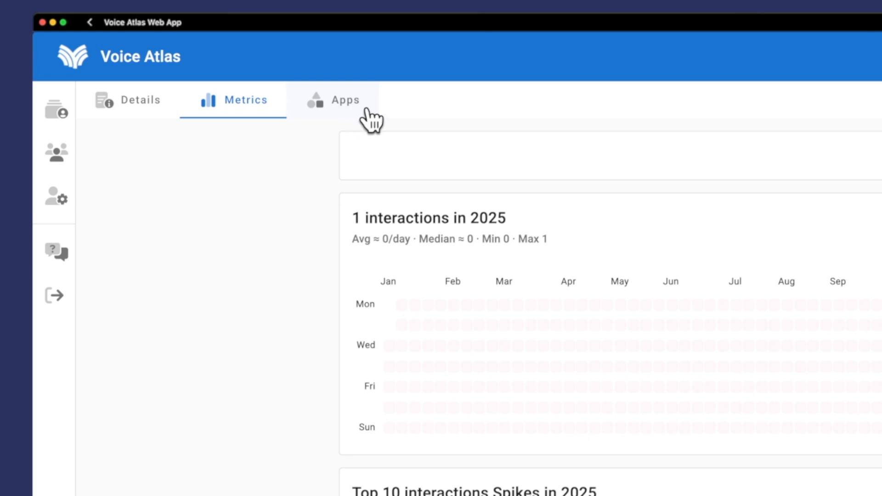
- Examine the Chatlas and Slack setup options among the Atlas's available apps without configuring either one
{"action": "left_click", "coordinate": [367, 110]}
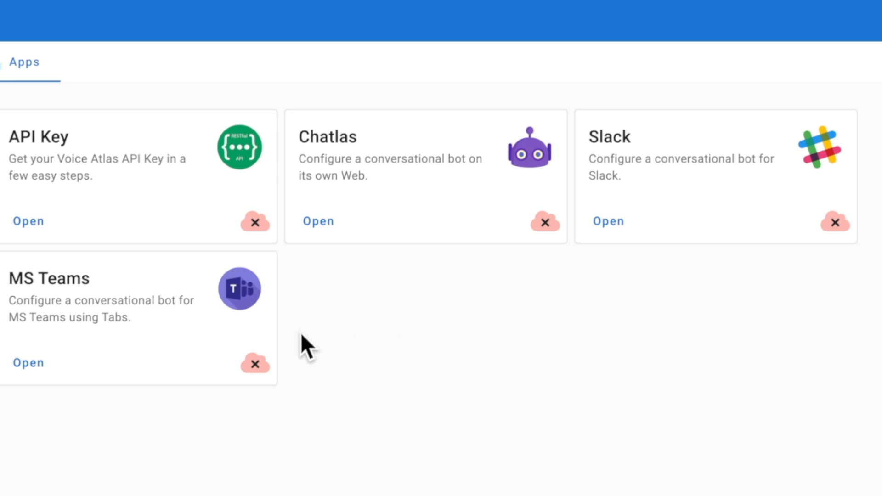
{"action": "left_click", "coordinate": [323, 224]}
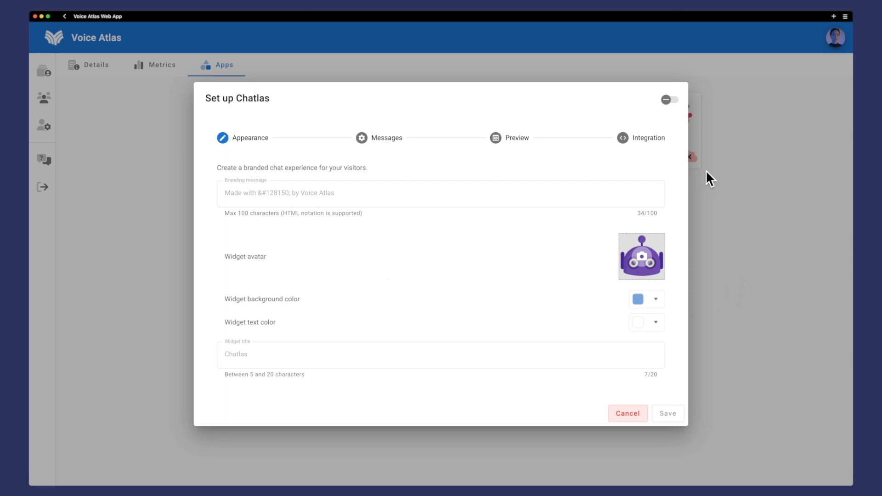
{"action": "left_click", "coordinate": [614, 413]}
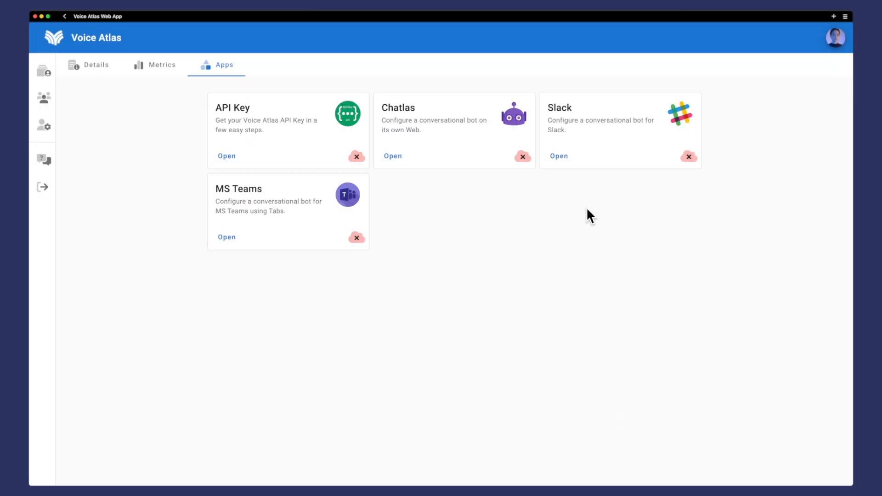
{"action": "left_click", "coordinate": [561, 156]}
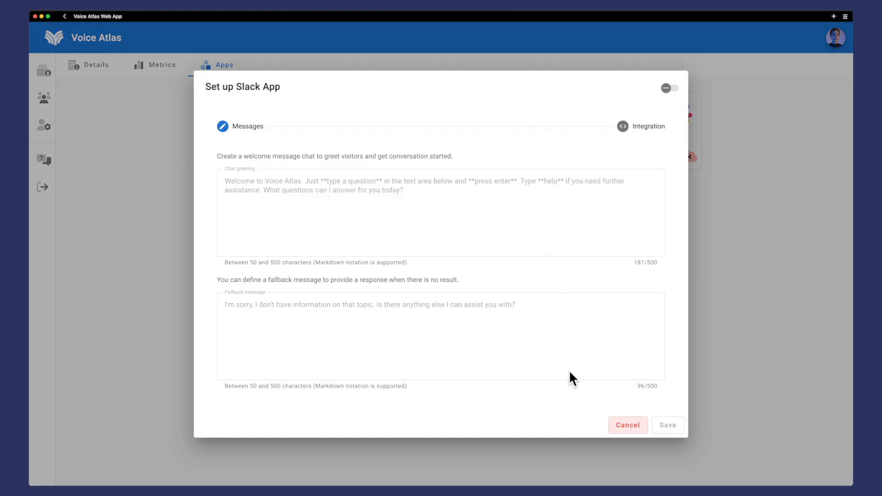
{"action": "left_click", "coordinate": [618, 420]}
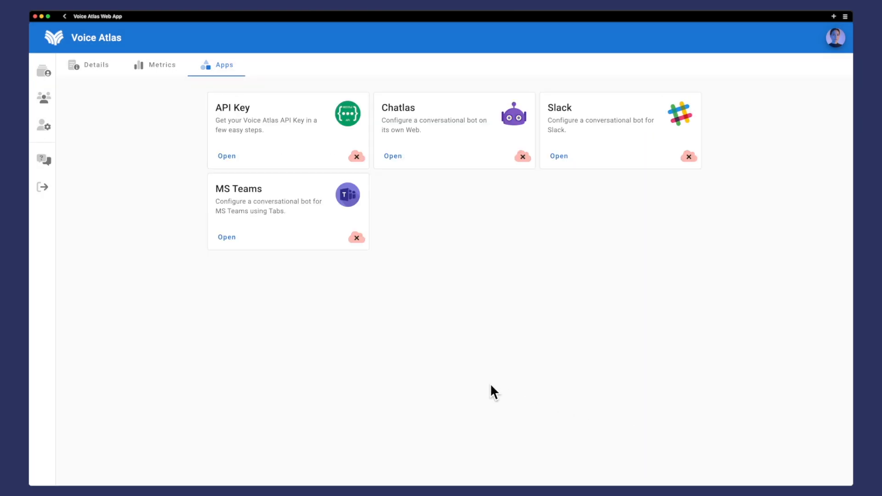